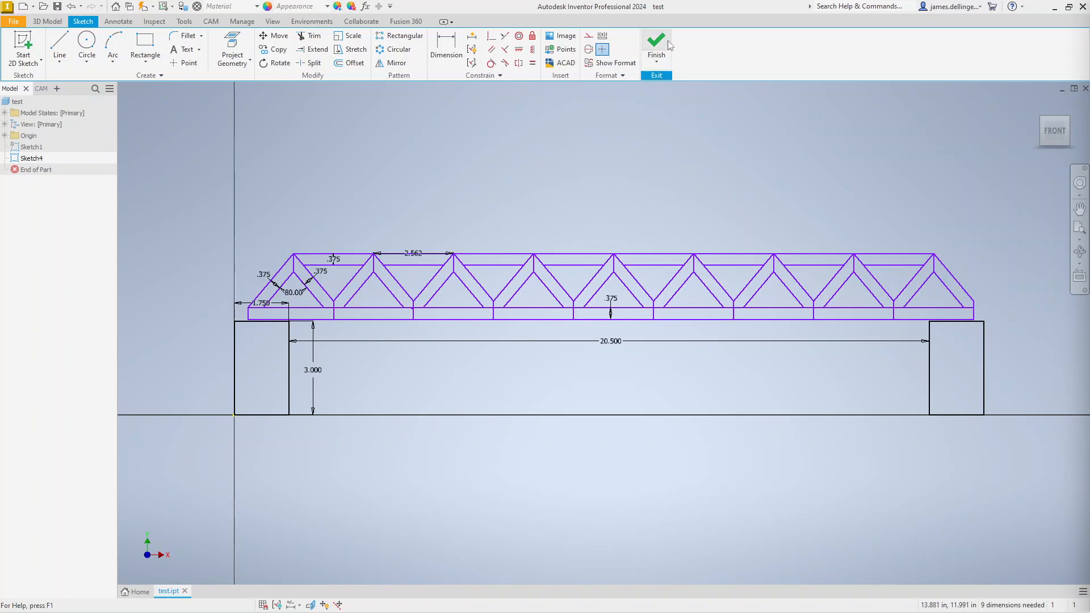
- Finish the truss bridge sketch and create a new drawing document
click(650, 54)
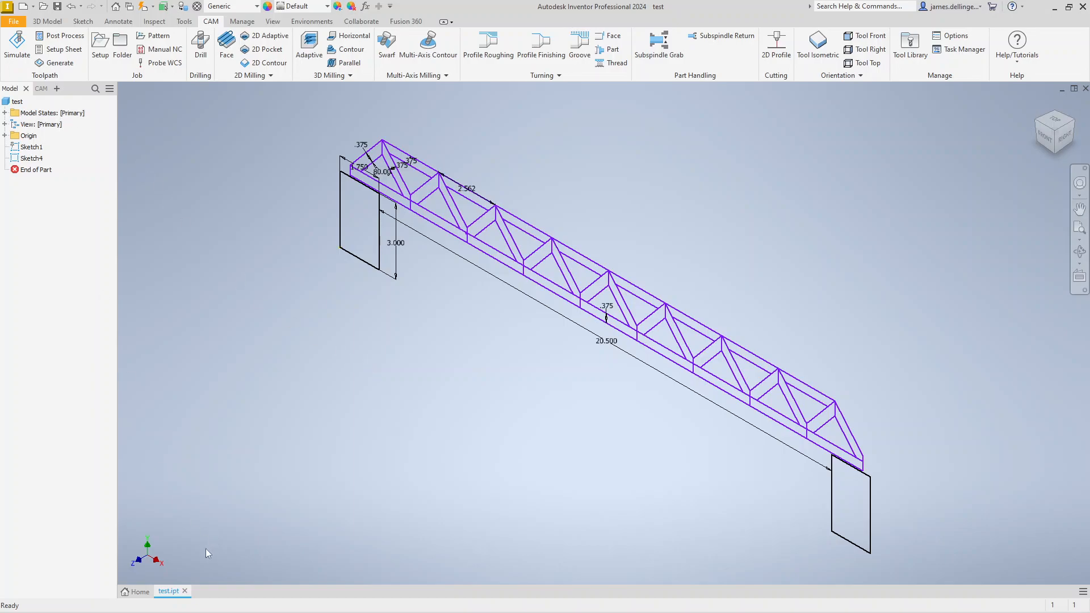
click(136, 593)
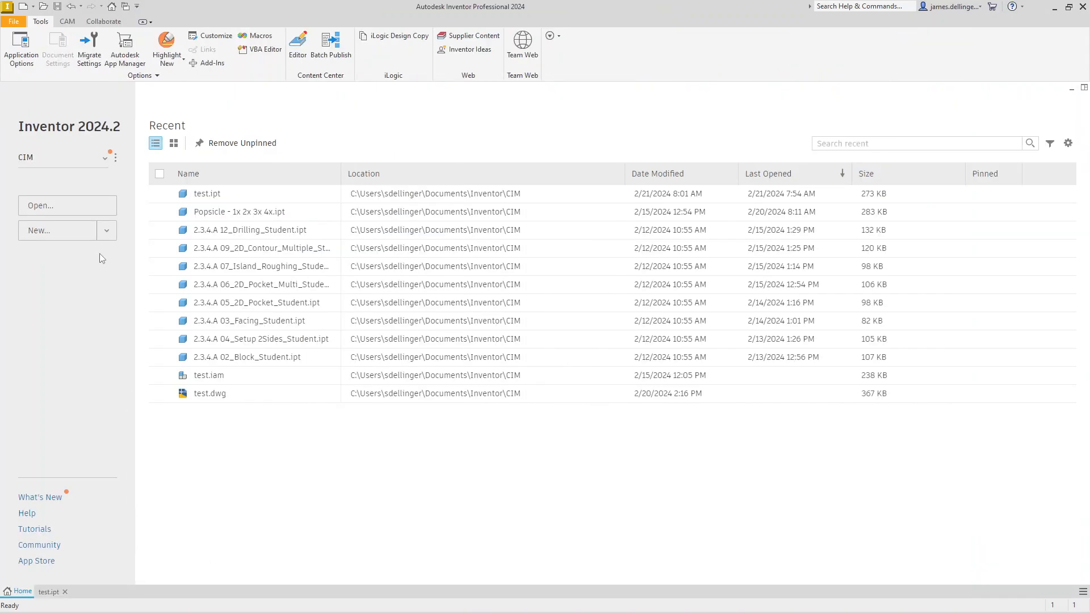
click(107, 231)
click(74, 306)
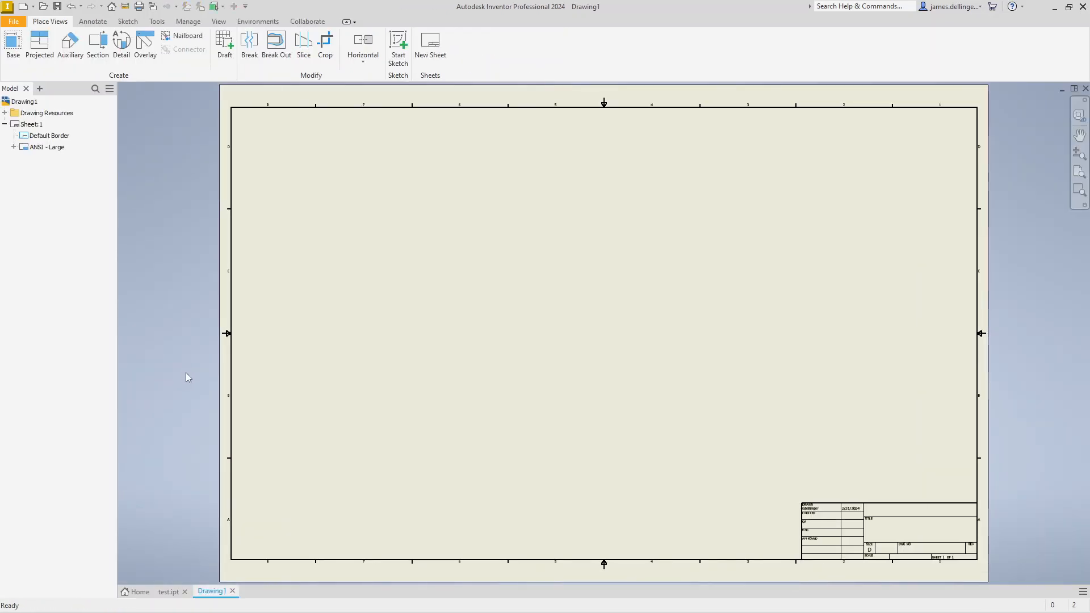
- Delete the ANSI - Large title block and the default border from Sheet:1
right_click(44, 149)
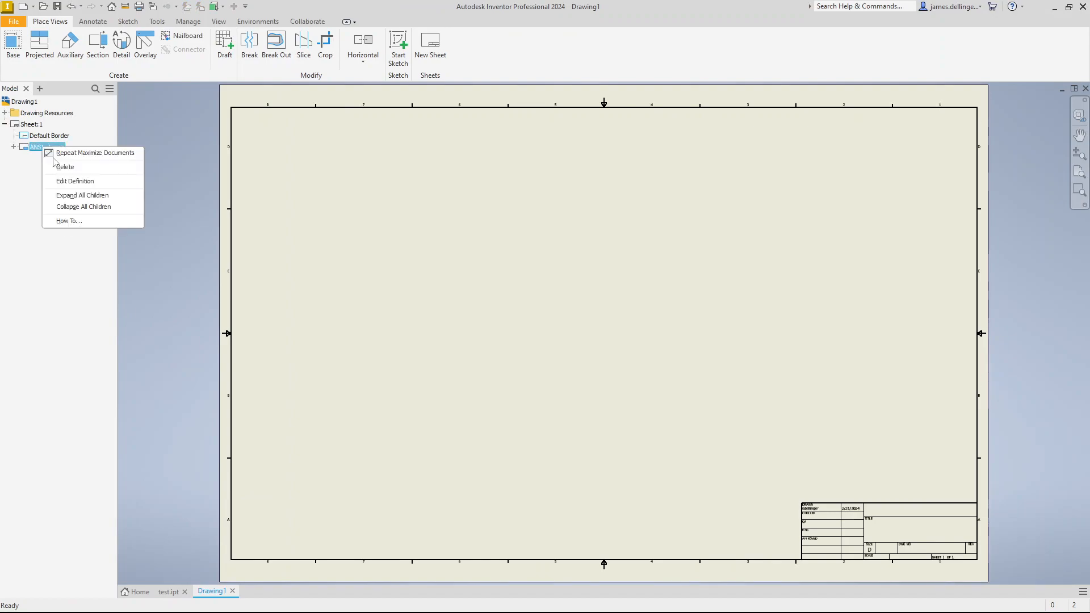
click(65, 167)
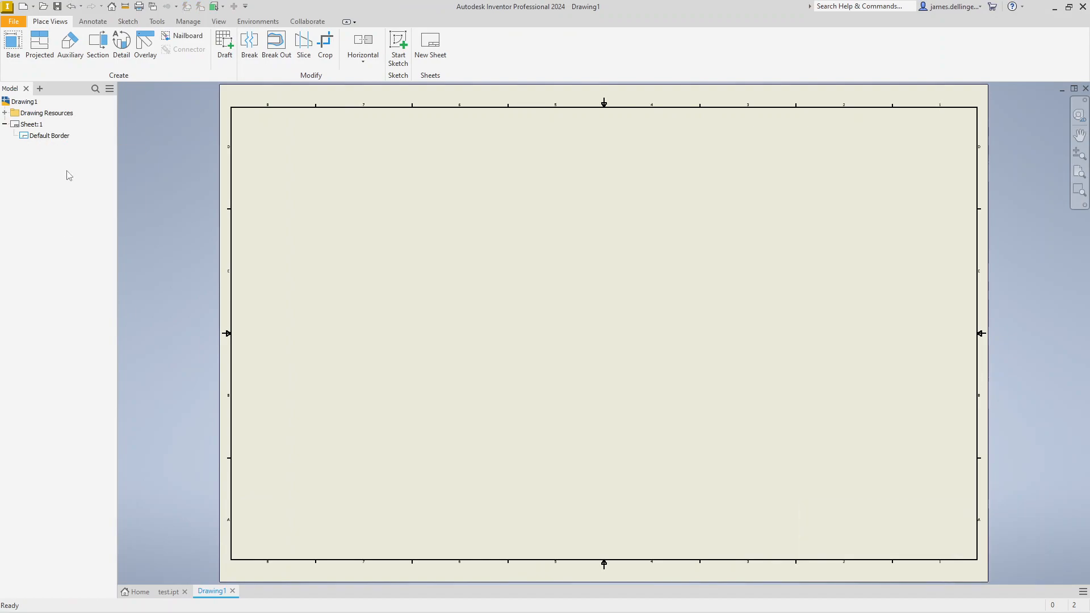
right_click(53, 139)
click(72, 157)
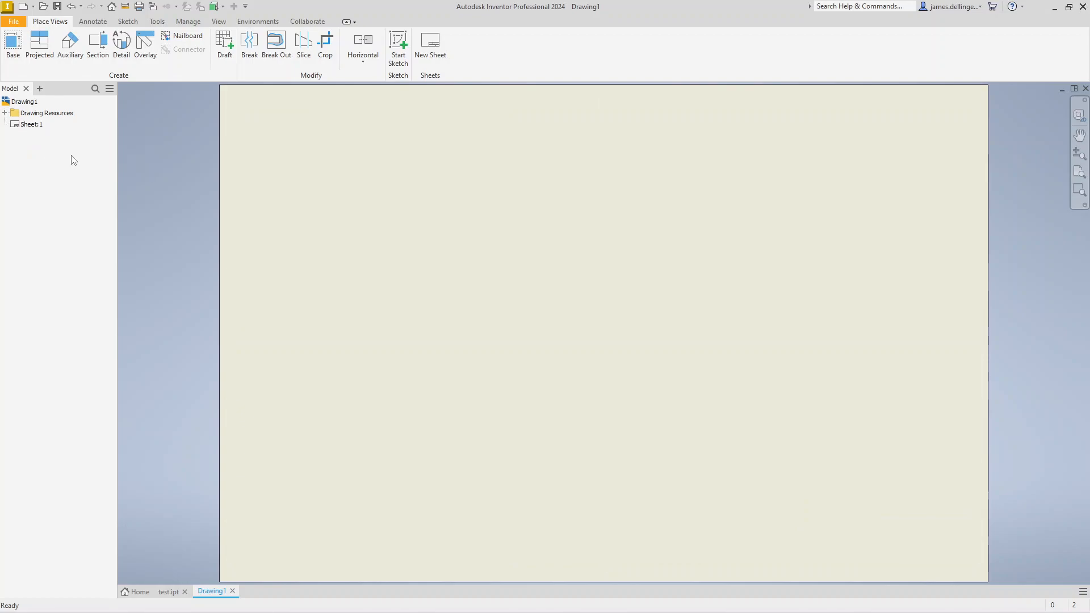
- Set the sheet to a custom size in inches, 8 high and 24 wide
right_click(31, 126)
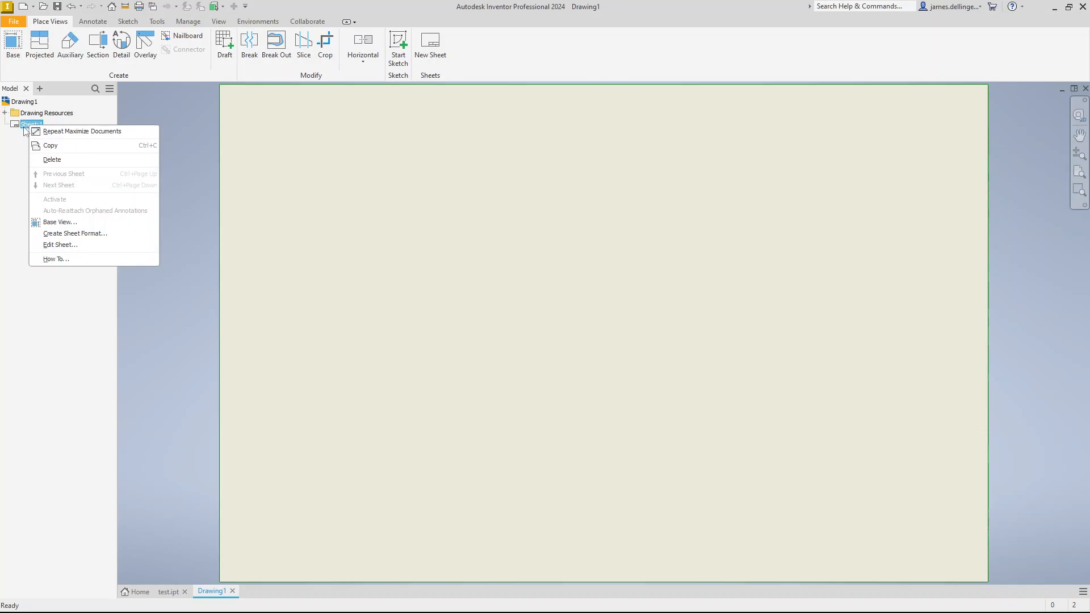
click(63, 245)
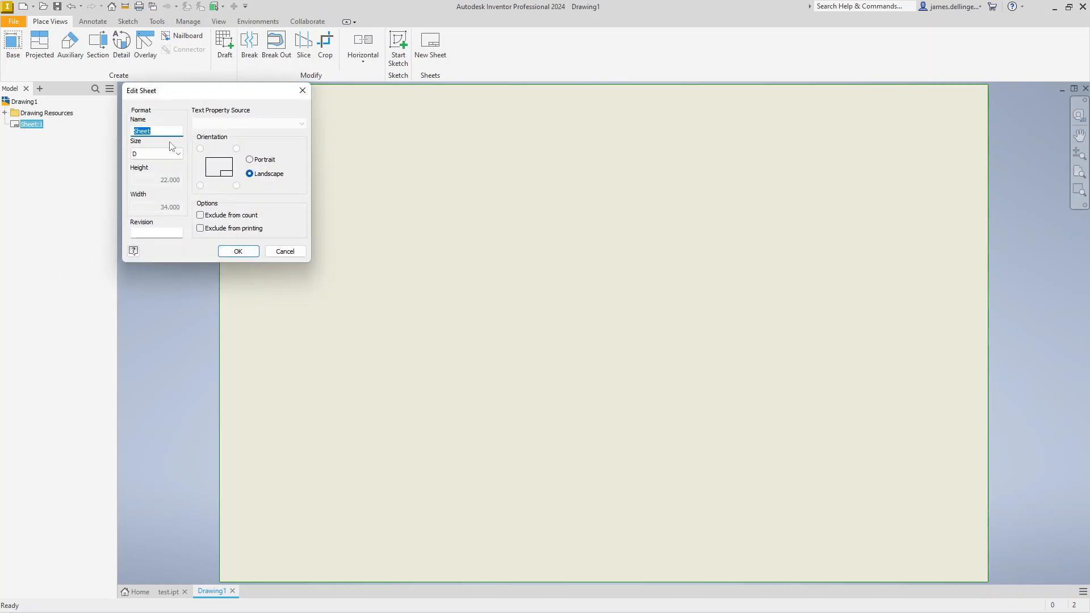
click(174, 160)
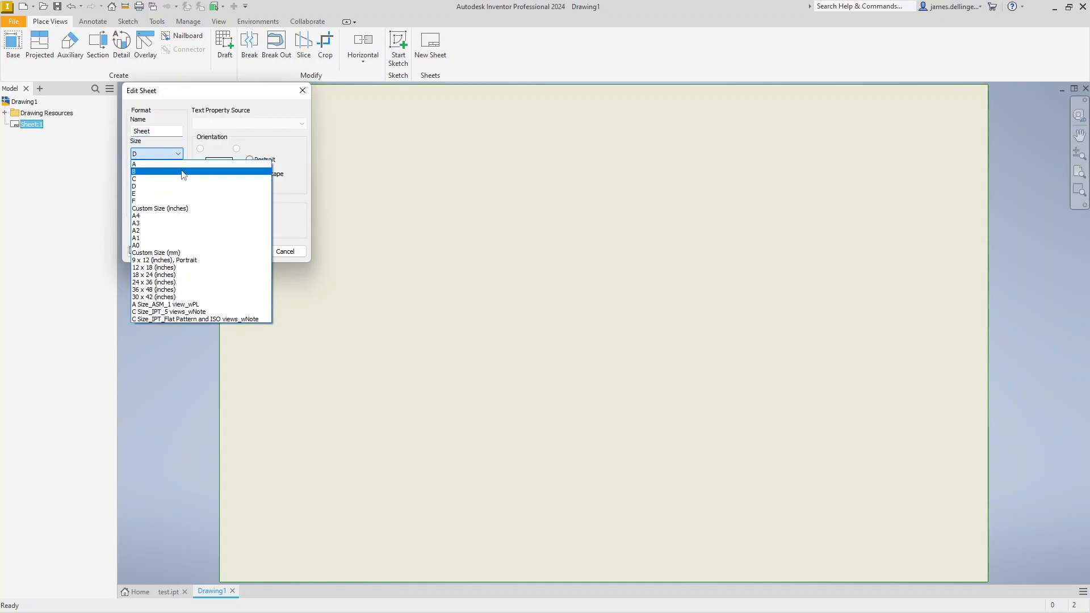
click(162, 209)
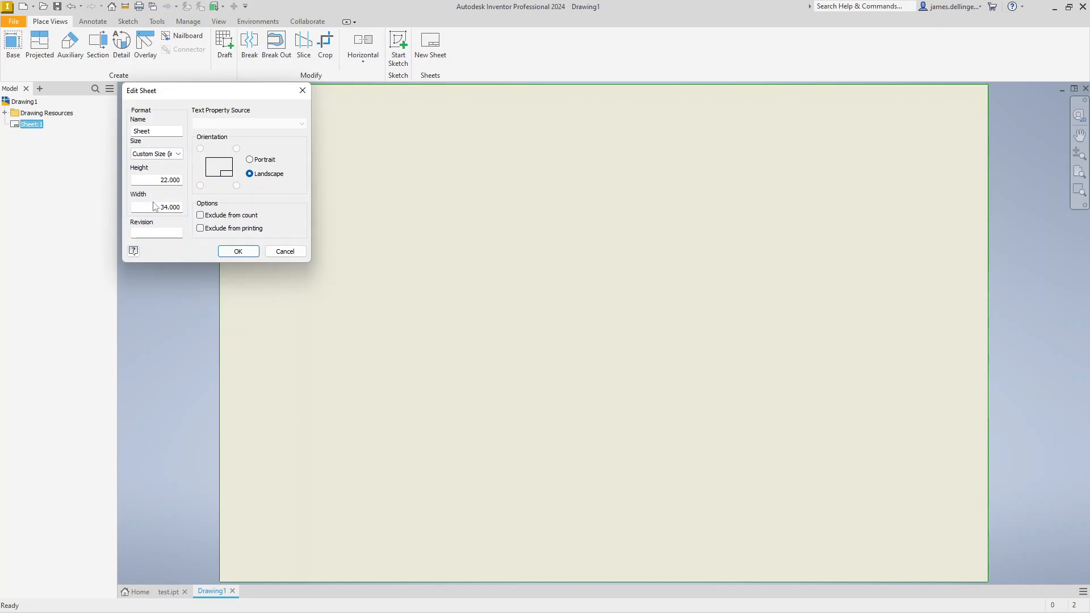
double_click(158, 180)
text(8)
click(151, 210)
text(24)
click(239, 251)
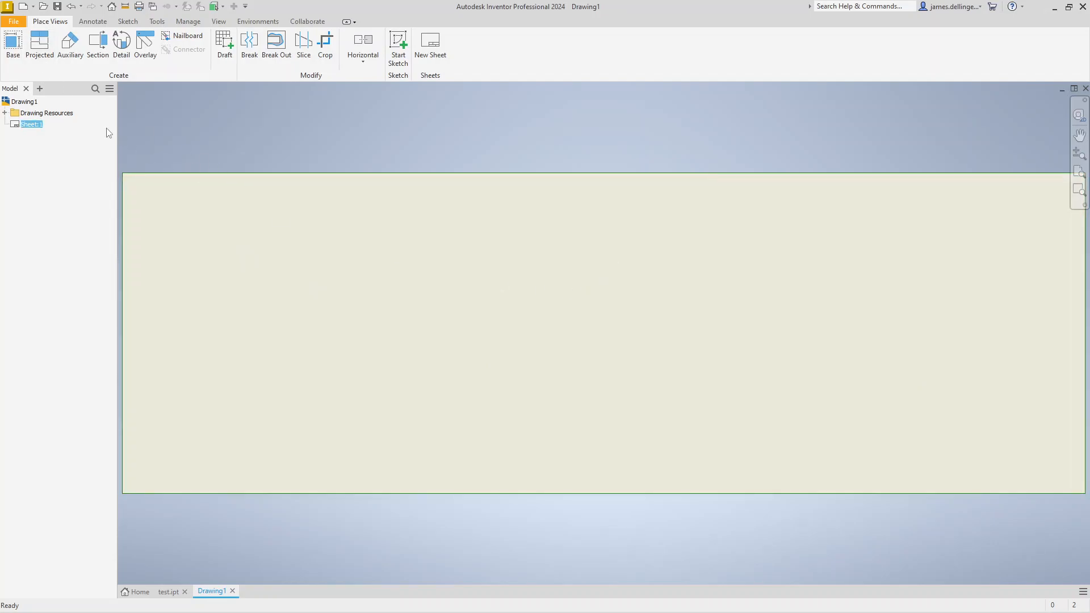
- Save the drawing as test.dwg in the CIM folder, replacing the existing file
click(57, 7)
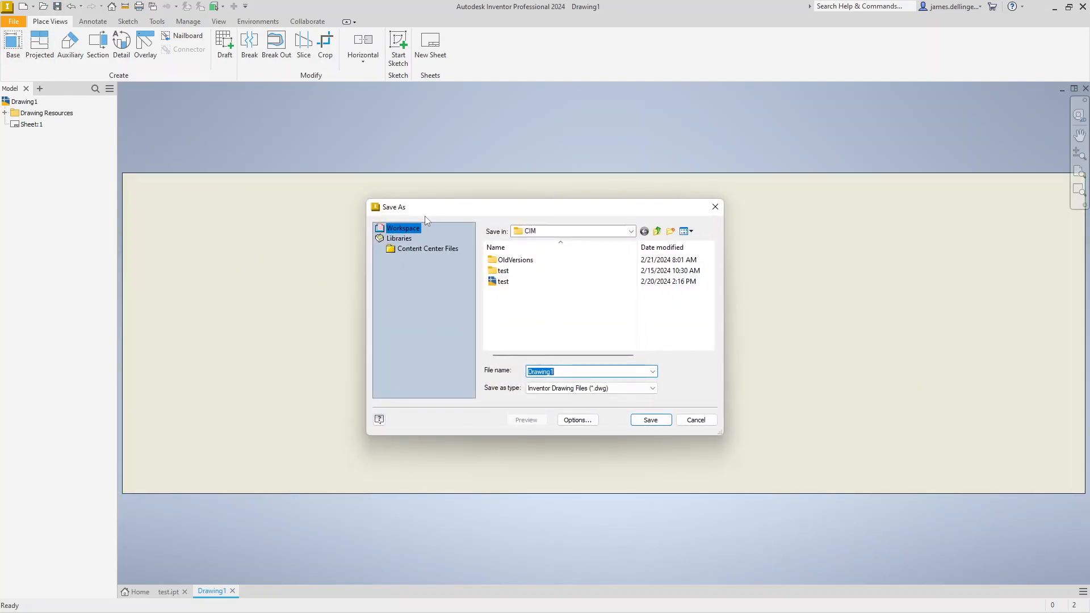
double_click(504, 281)
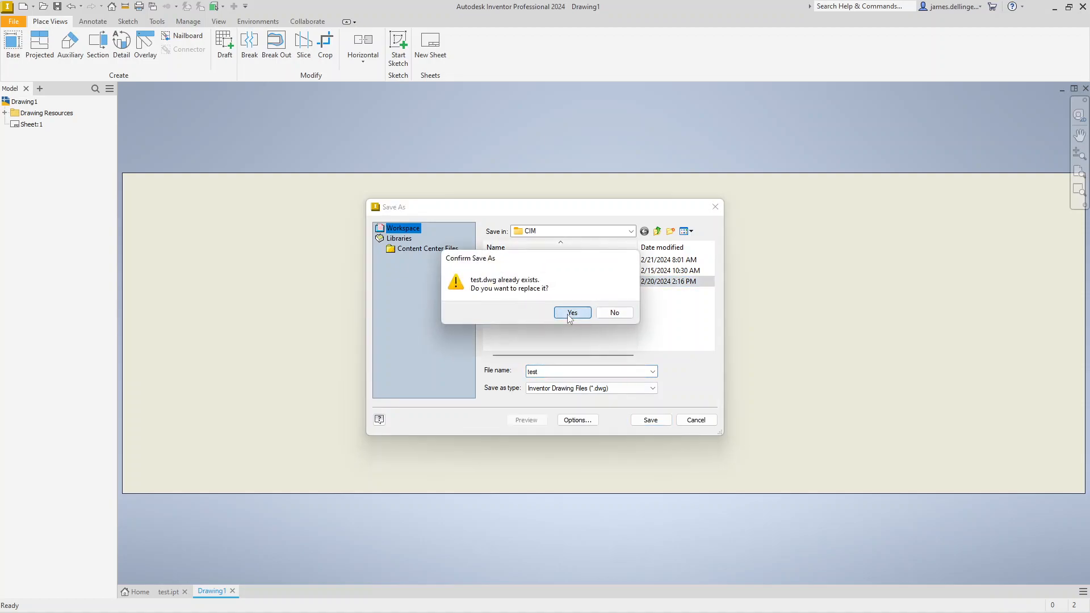
click(571, 313)
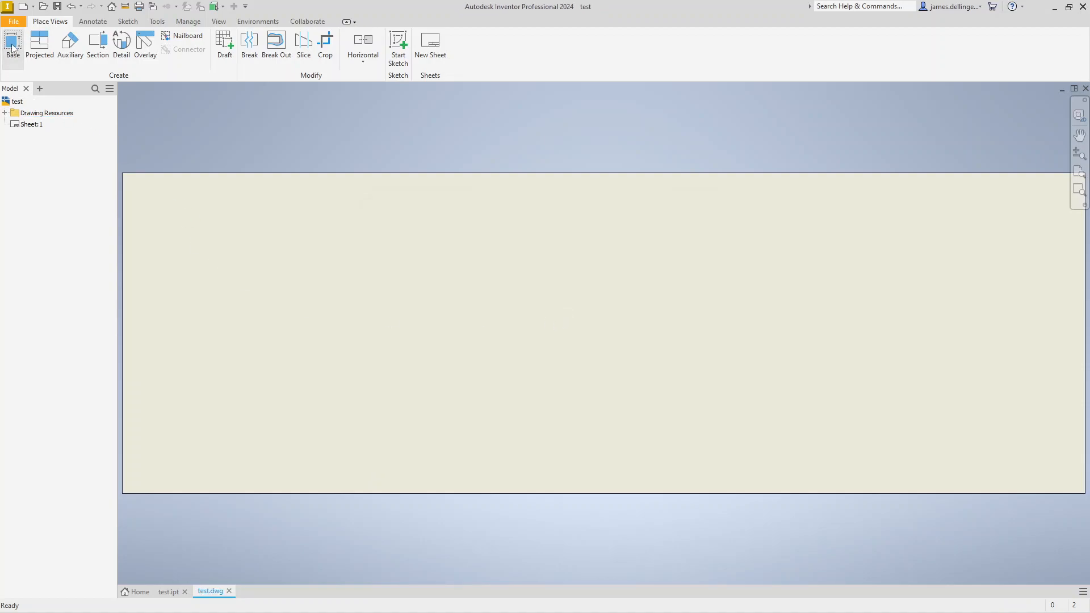
- Place a front base view of test.ipt on the sheet at 1:1 scale
click(13, 46)
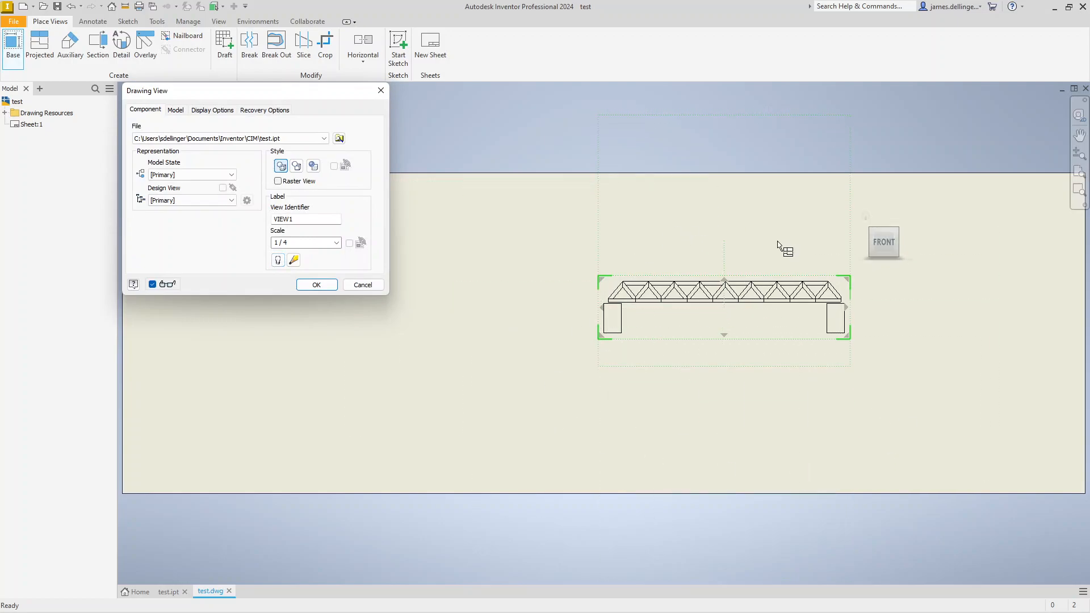
click(336, 244)
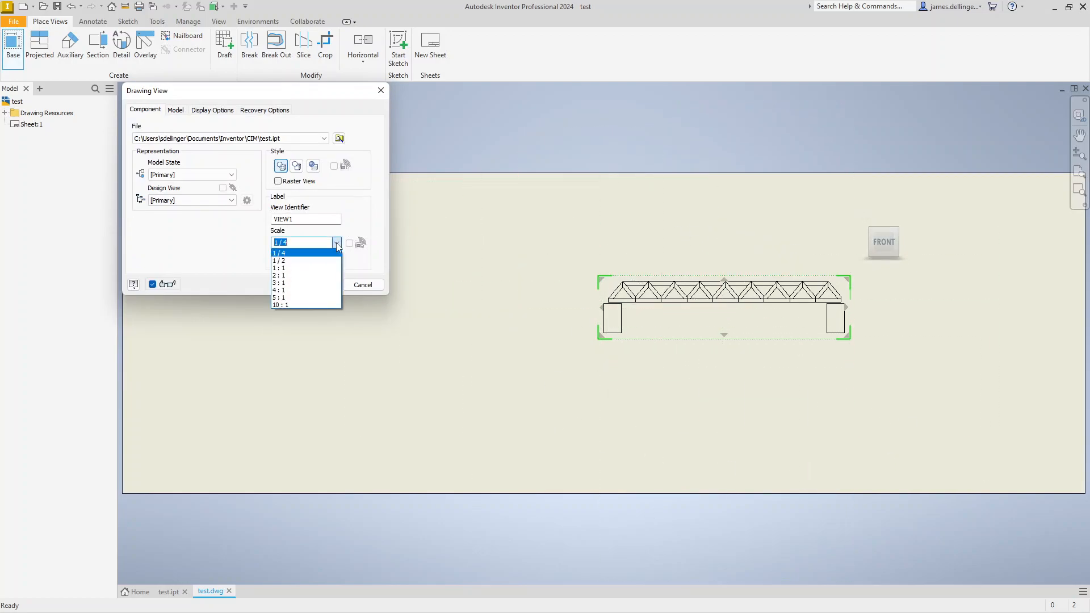
click(307, 268)
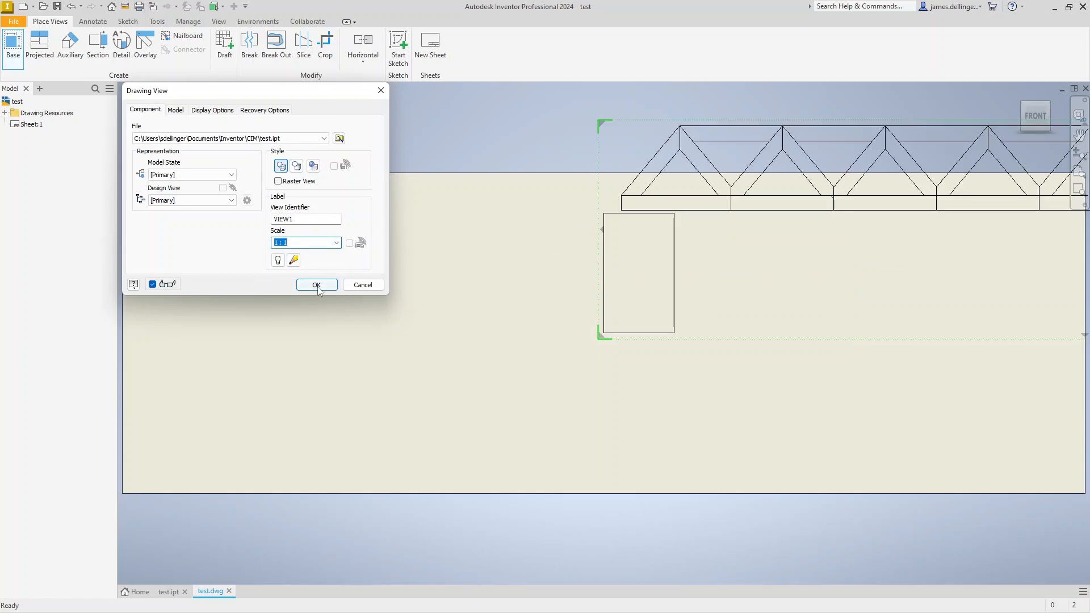
click(317, 285)
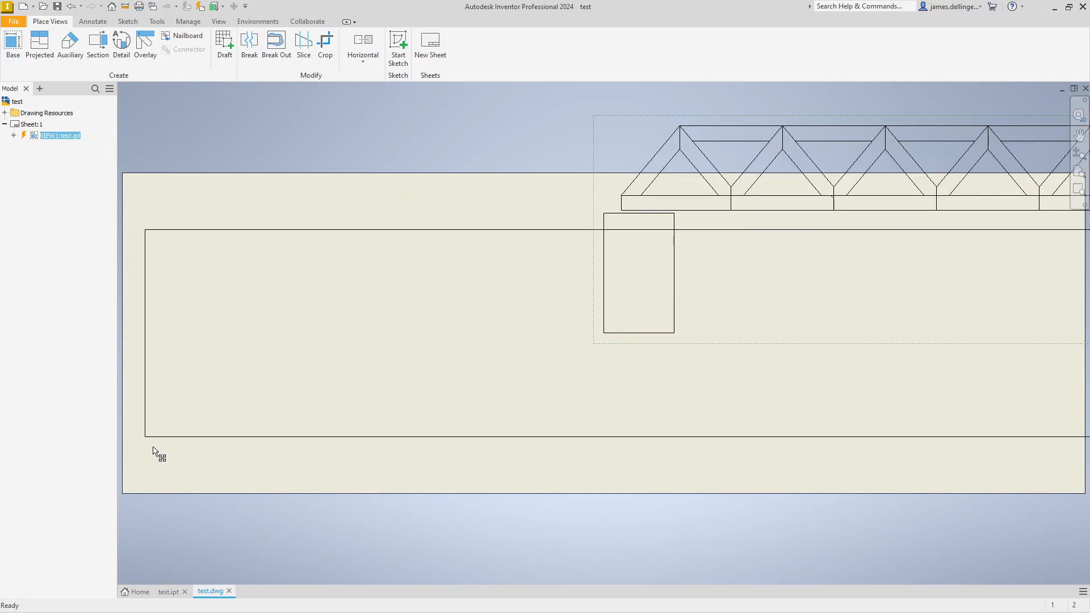
- Reposition the bridge view so the outer edges of both support blocks line up with the sheet's short edges
drag(139, 451, 134, 450)
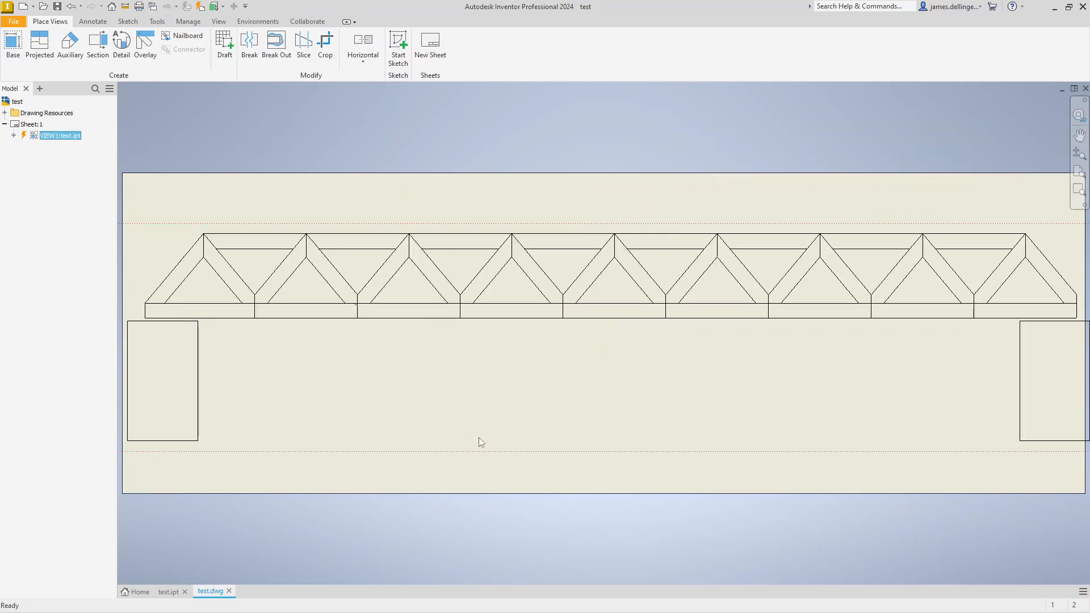
scroll(478, 437, down, 3)
scroll(302, 417, up, 3)
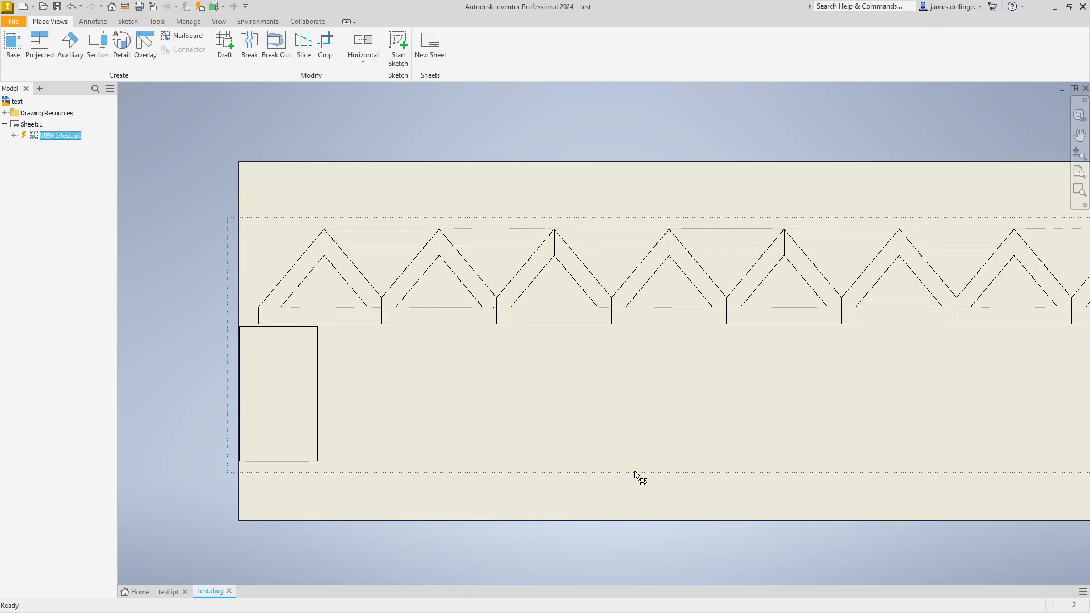
scroll(637, 476, down, 2)
scroll(1050, 419, up, 4)
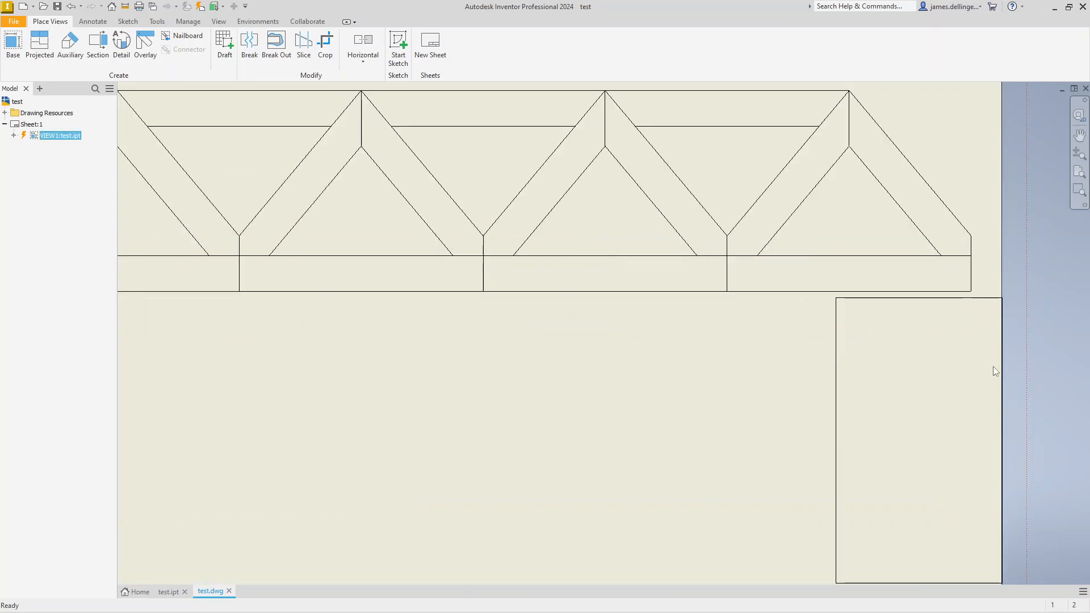
scroll(909, 335, down, 4)
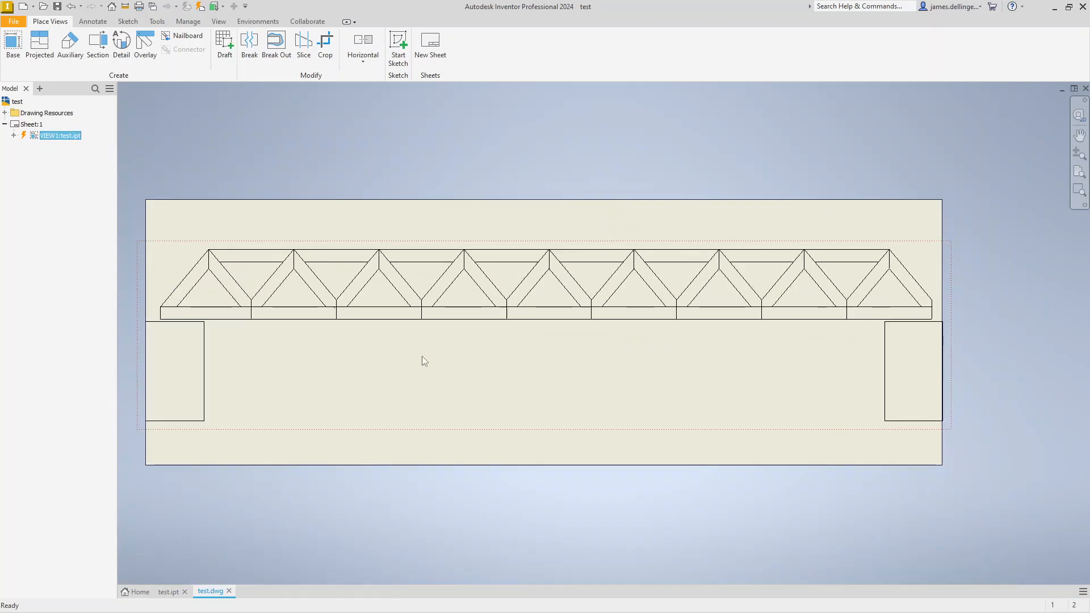
middle_drag(404, 360, 408, 360)
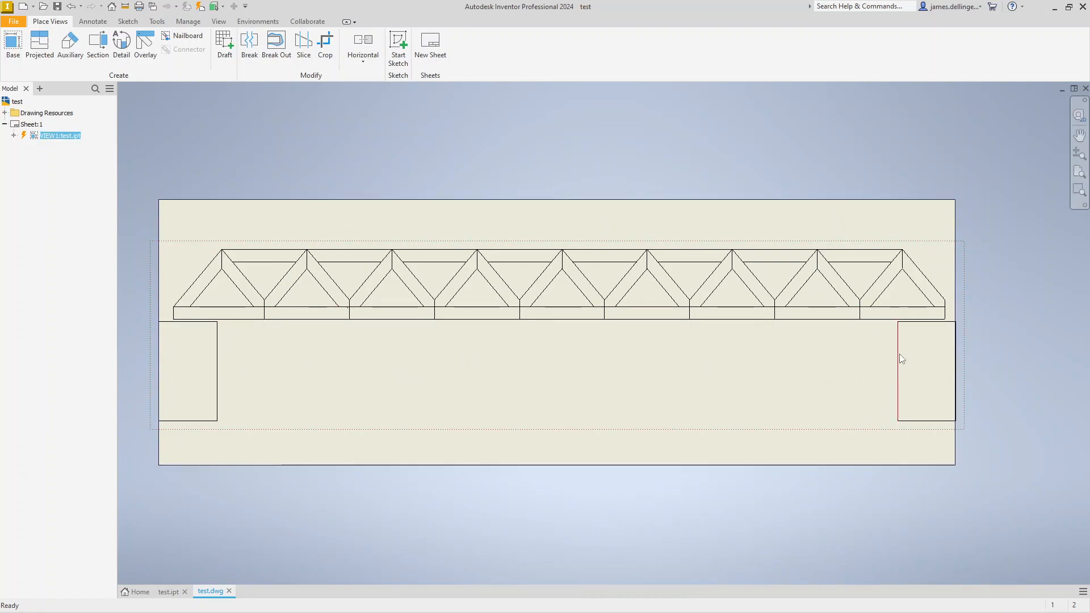
key(Escape)
click(325, 366)
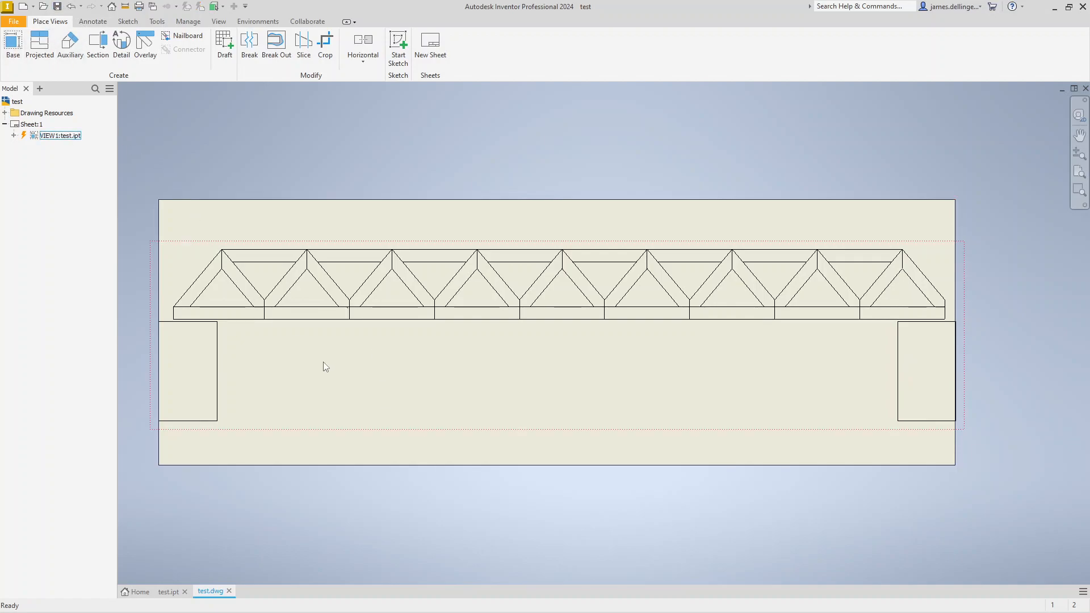
- Export the drawing as a PDF named test to the Downloads folder
click(11, 23)
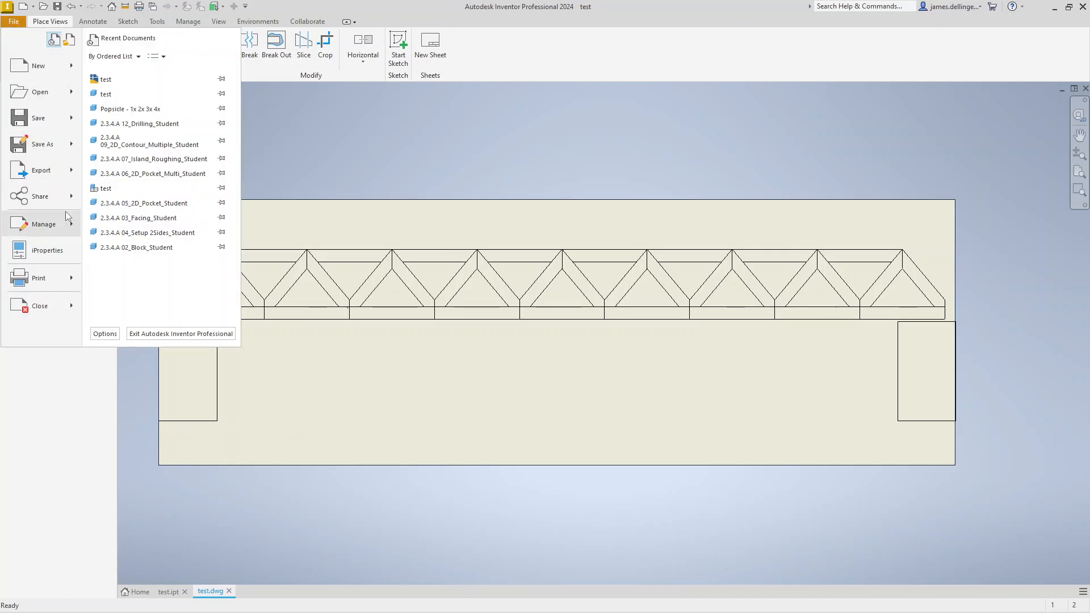
mouse_move(72, 170)
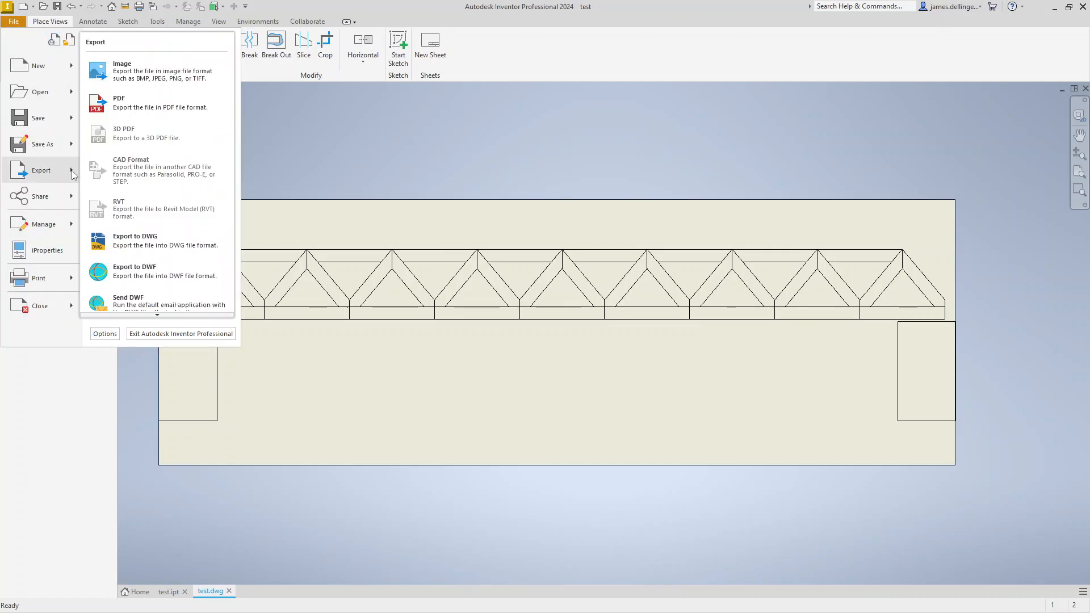
click(168, 104)
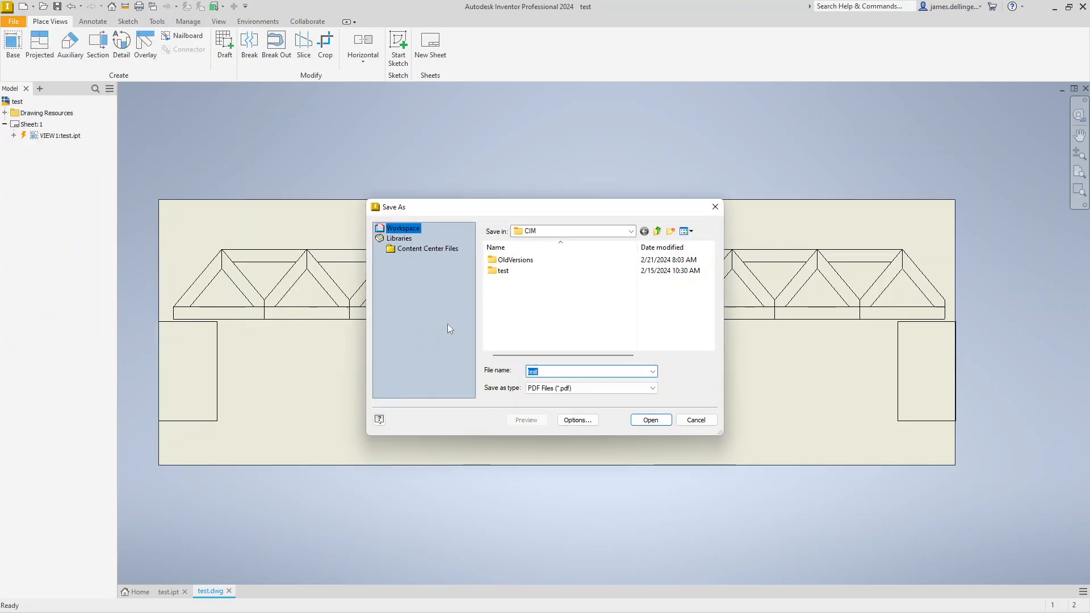
click(588, 232)
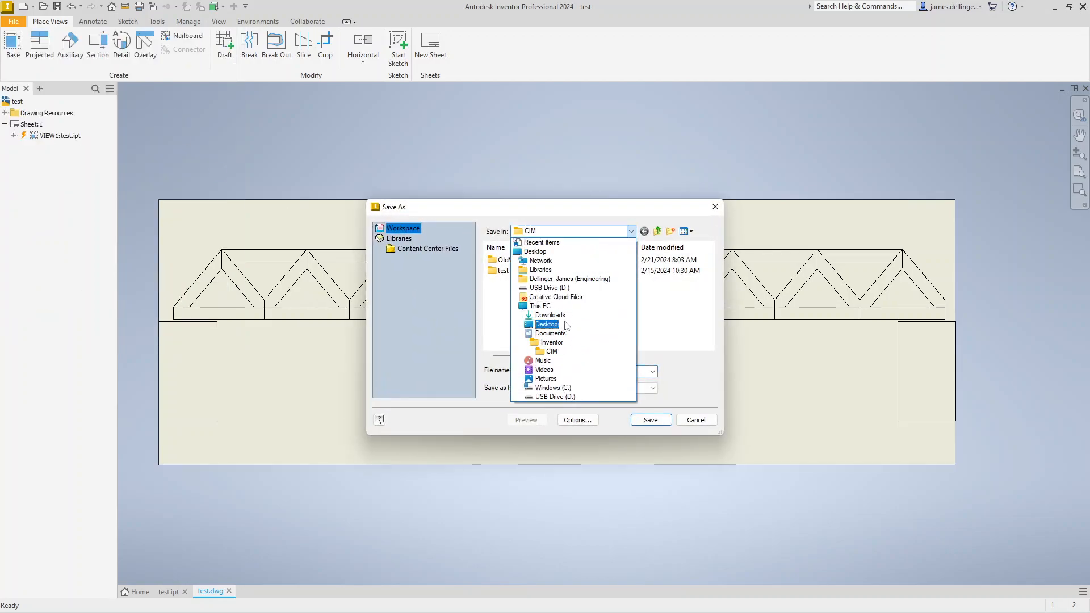
click(551, 315)
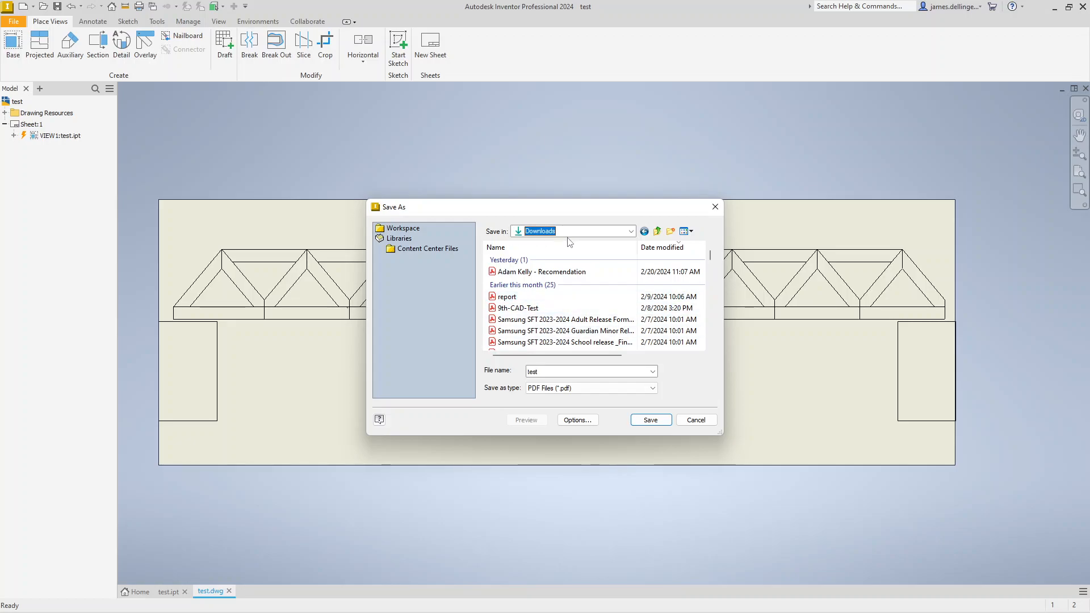
click(657, 423)
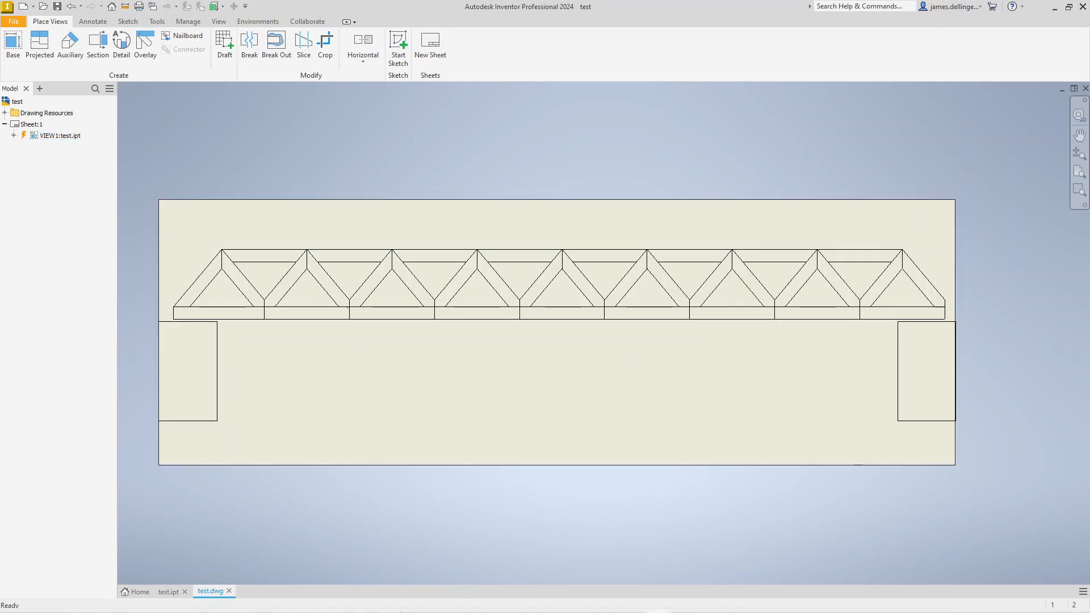
- Open test.pdf from the Downloads folder in Adobe Acrobat, maximize it, and hide the tools list and layers list
click(508, 603)
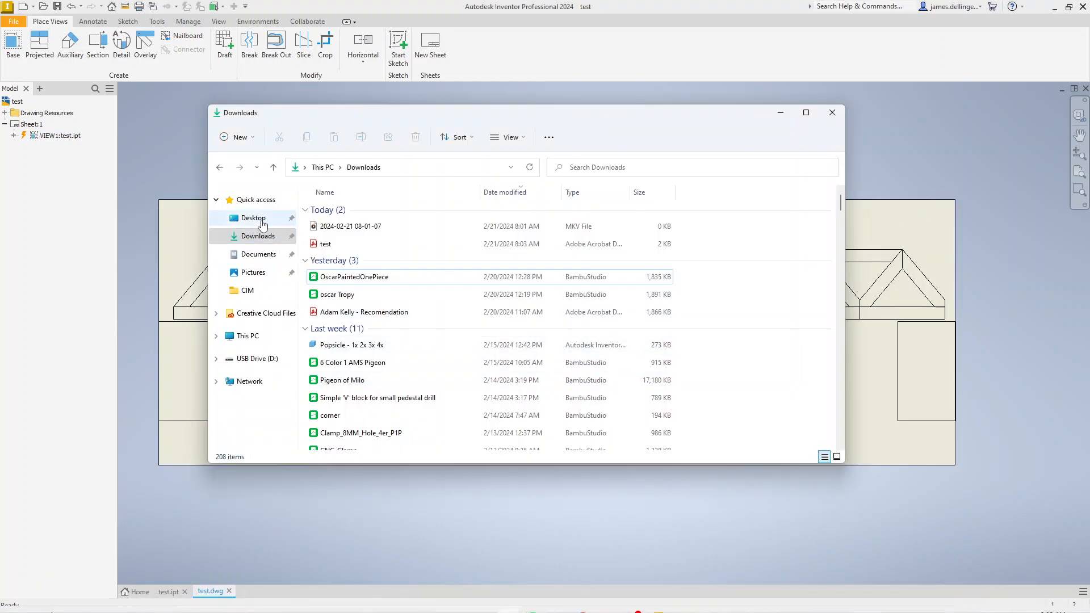
click(326, 245)
double_click(325, 247)
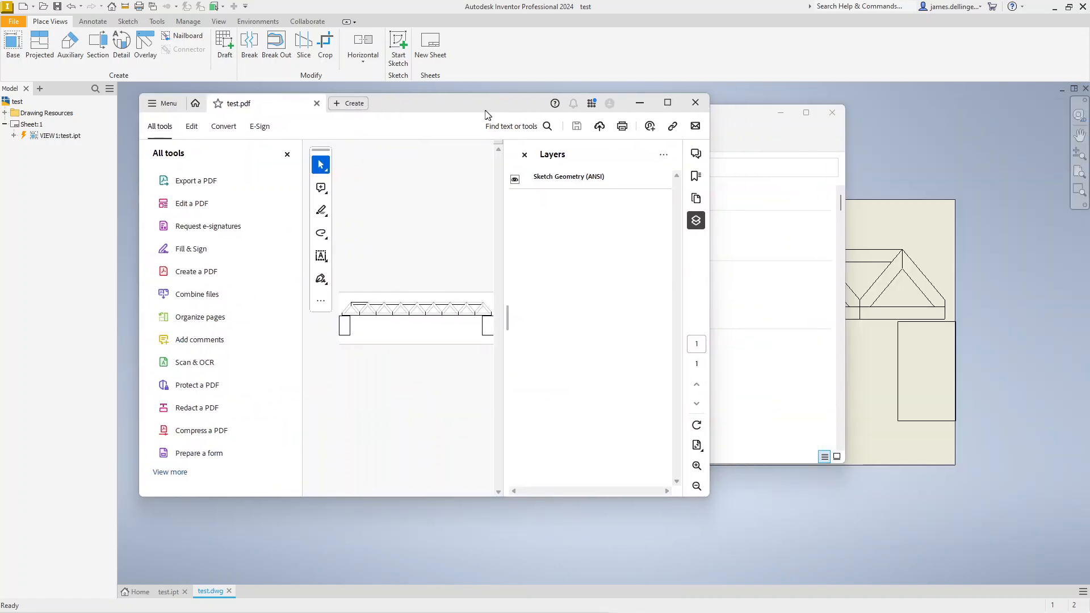
click(682, 69)
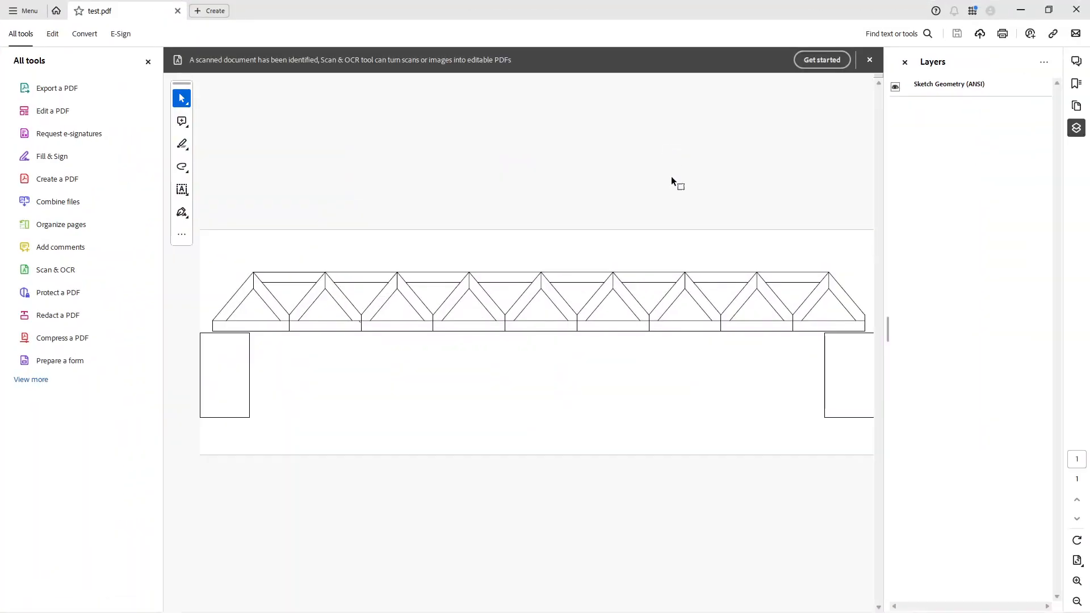
click(147, 62)
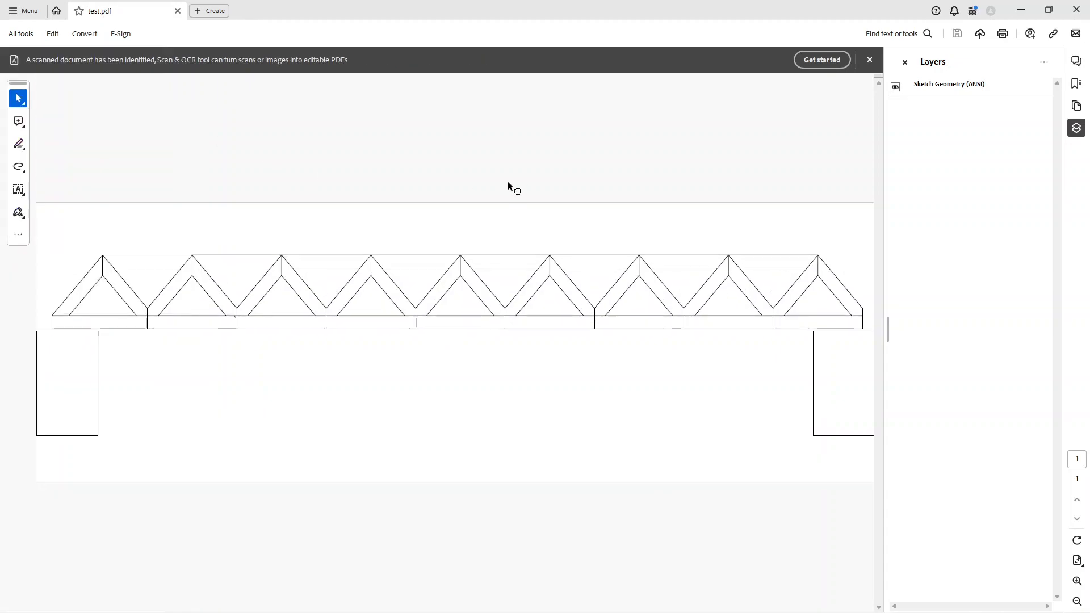
click(906, 62)
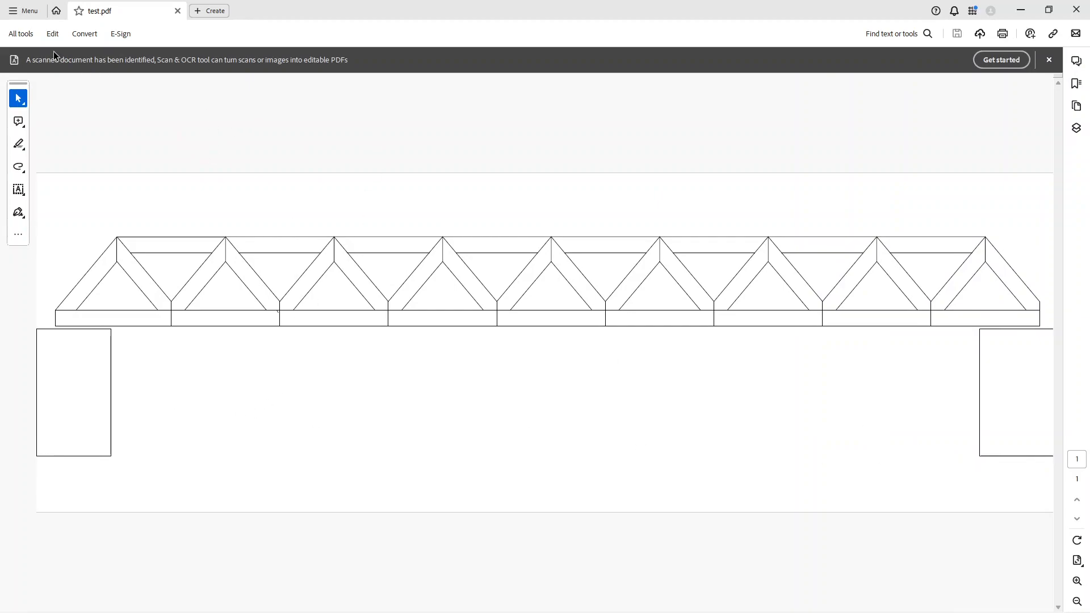
click(26, 12)
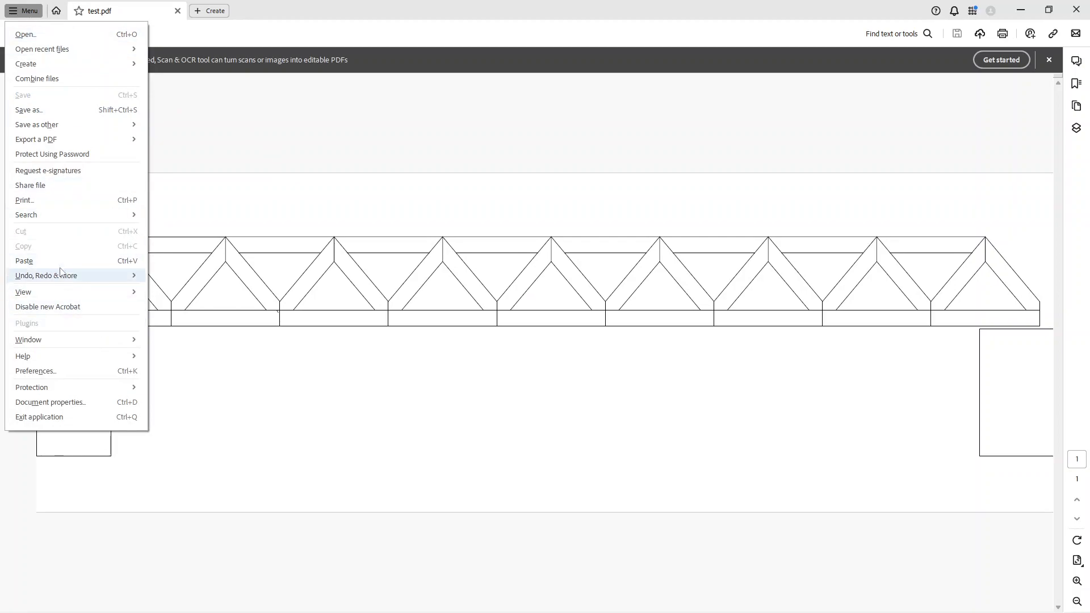
click(47, 201)
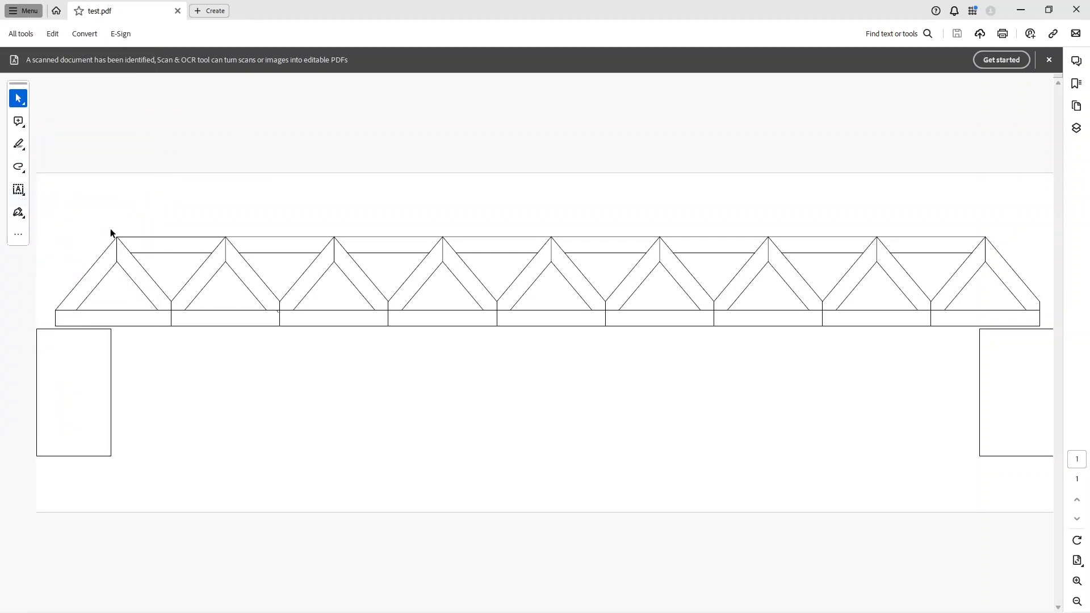
click(725, 445)
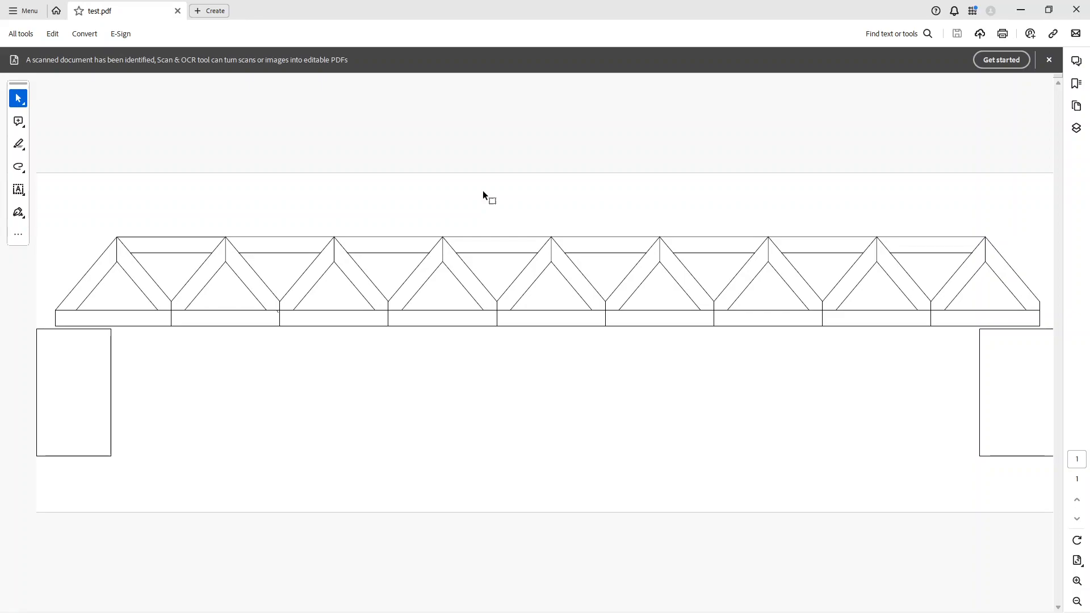
- Set up test.pdf for printing on ENG Printer, trying the actual size option before choosing poster tiling for the page handling
click(24, 11)
click(50, 201)
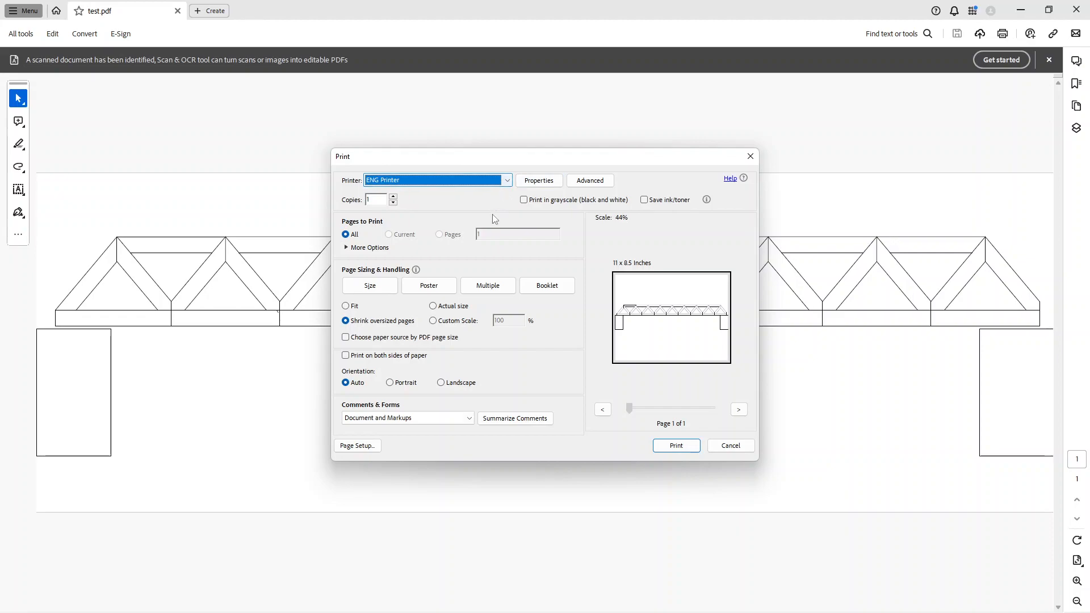
click(507, 181)
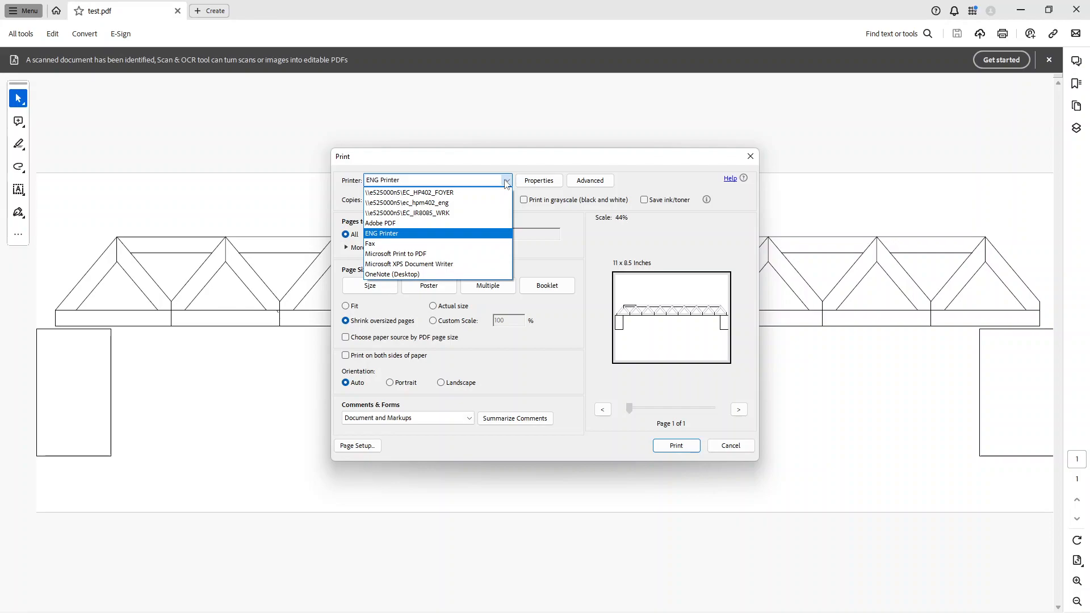
click(506, 181)
click(507, 182)
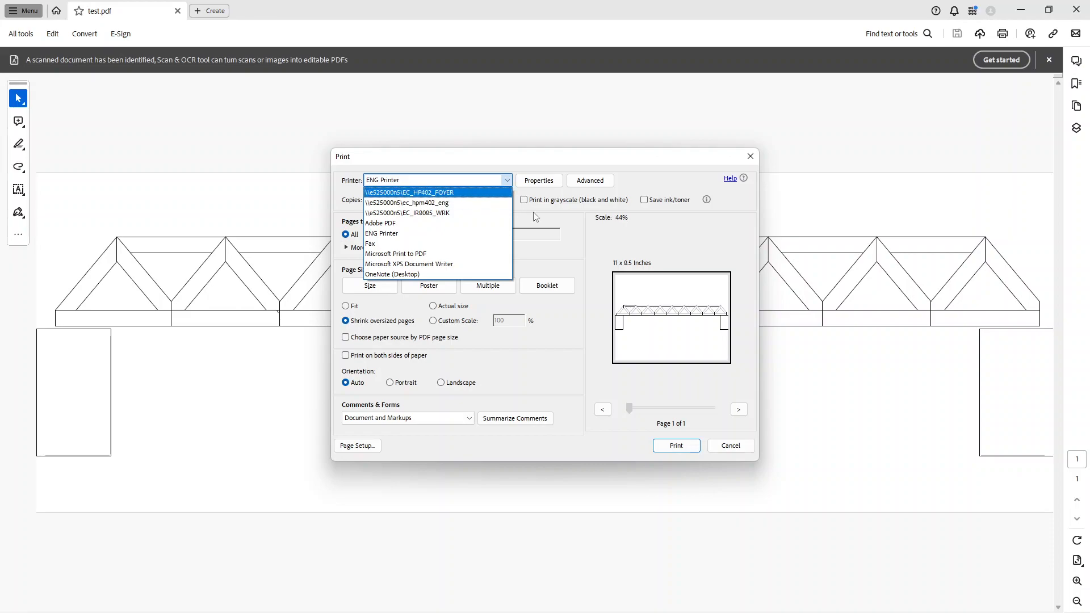
click(686, 175)
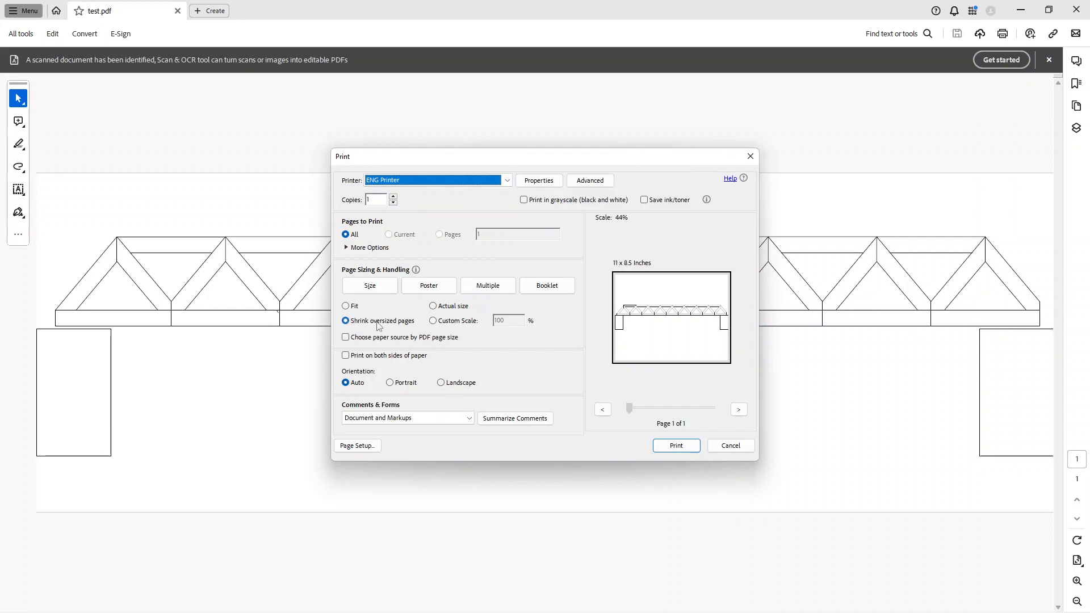
click(434, 307)
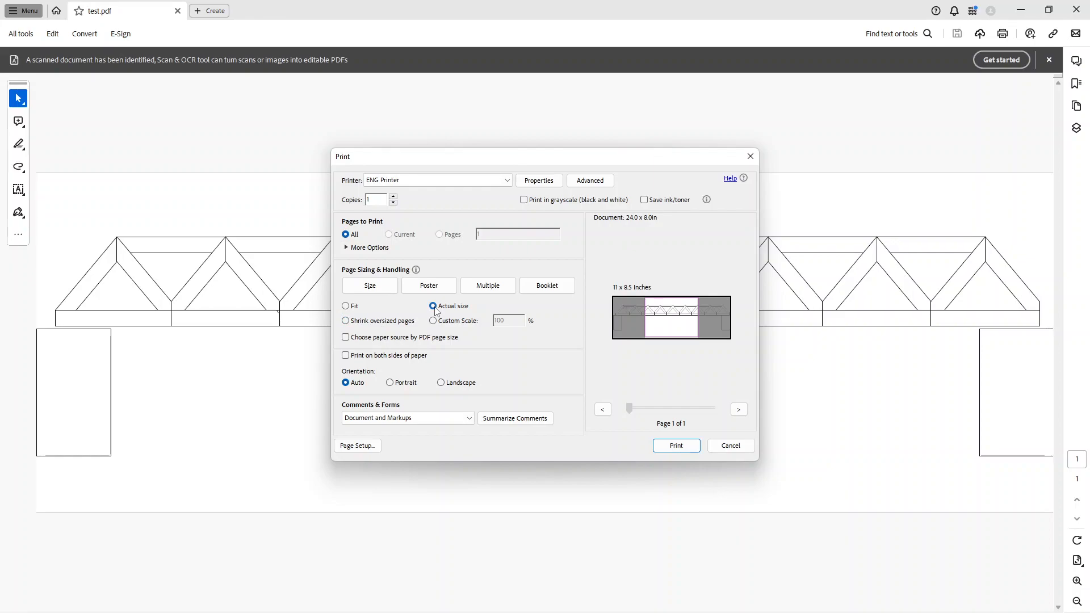
click(442, 289)
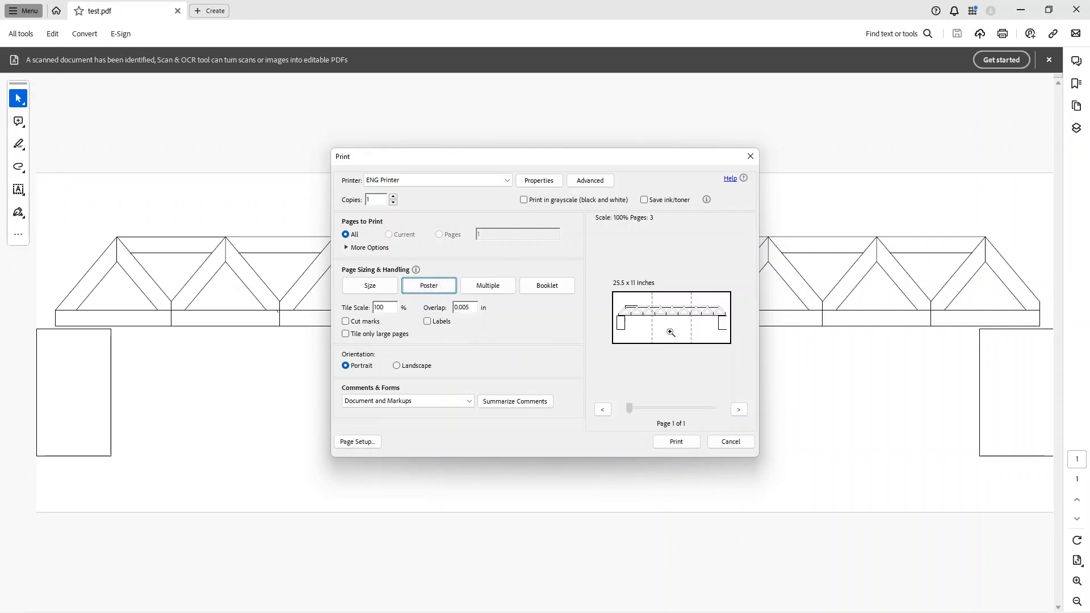